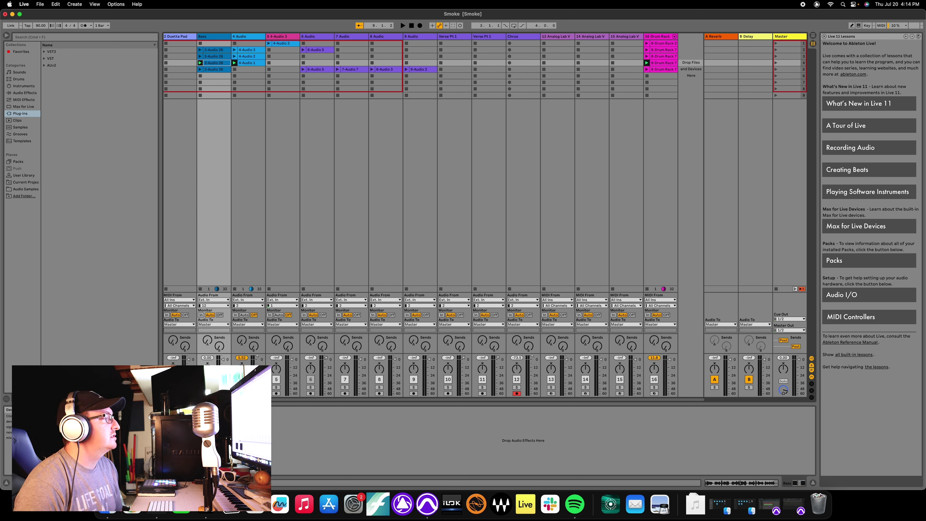
# - Start playback of the Smoke session in Ableton Live
pyautogui.press('space')
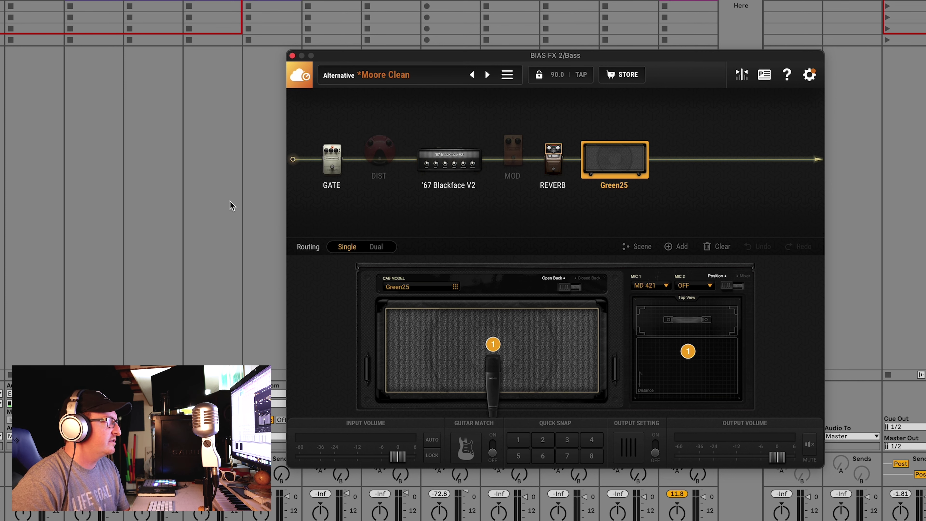
# - Look over the gate, '67 Blackface V2, reverb and Green25 blocks in the Moore Clean chain
pyautogui.moveTo(337, 169)
pyautogui.moveTo(462, 167)
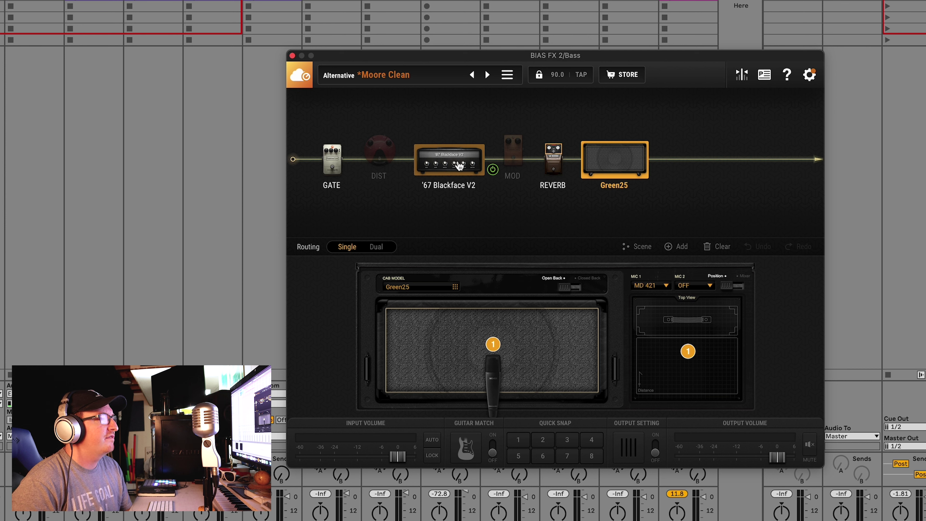
pyautogui.moveTo(618, 168)
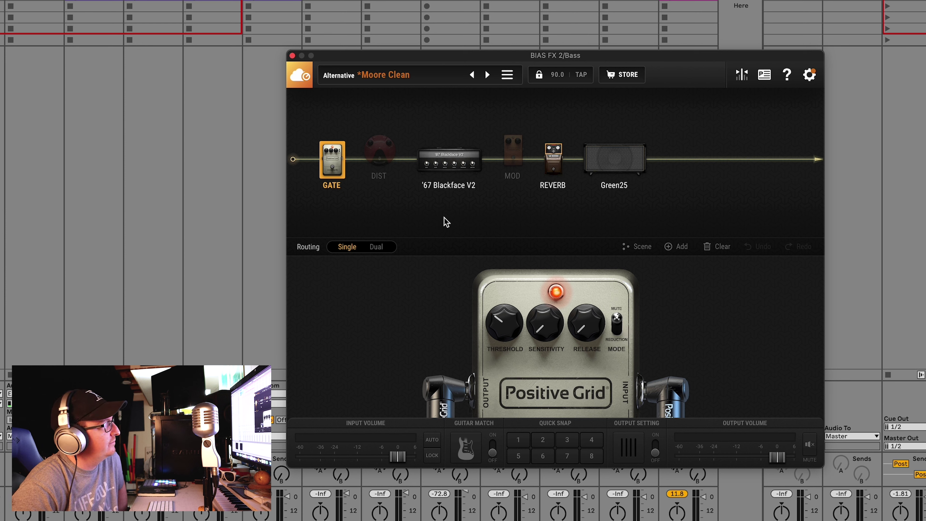
# - Raise the '67 Blackface V2 amp's gain to about 9.1, then bring up the '60 Reverb pedal
pyautogui.click(442, 161)
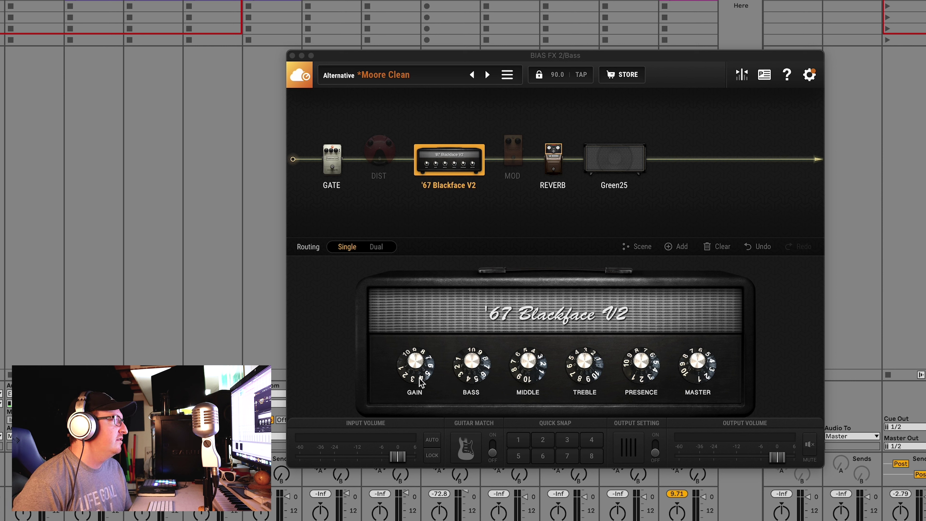
pyautogui.moveTo(424, 382); pyautogui.dragTo(425, 378)
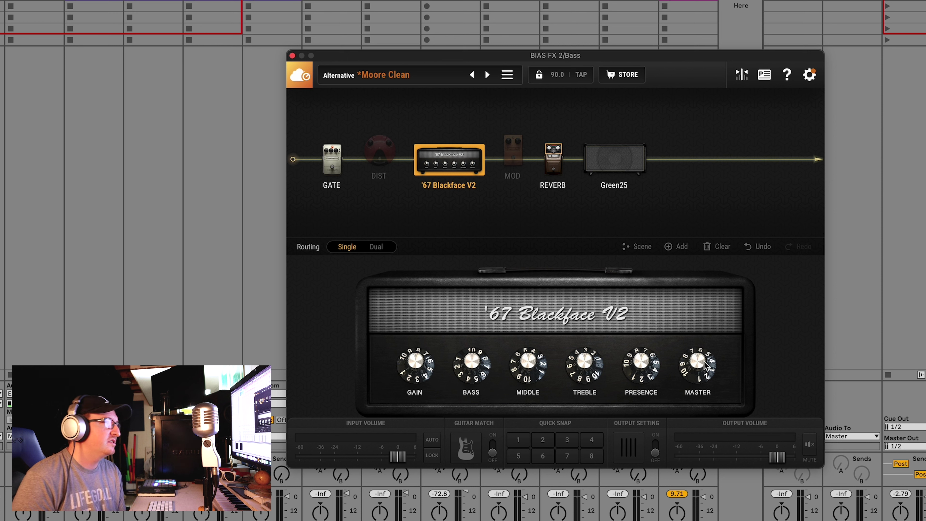
pyautogui.press('Right')
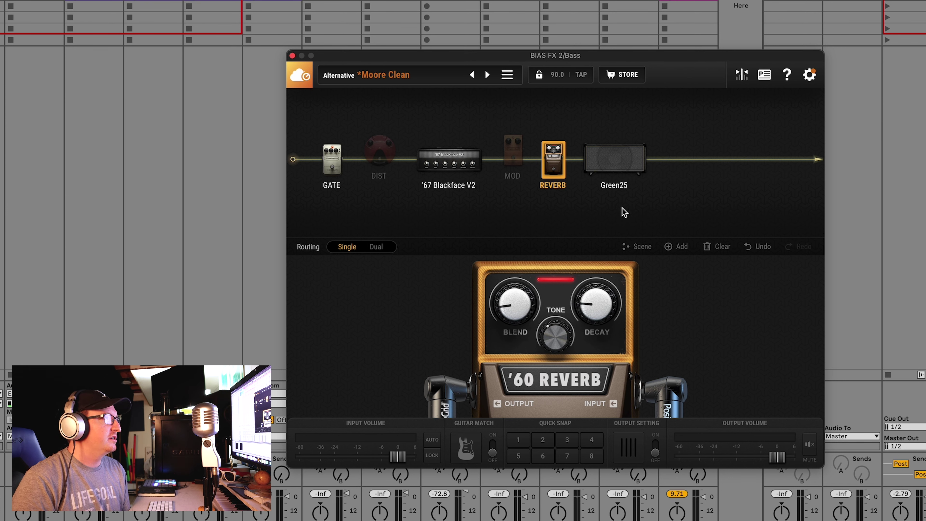
# - Move the Green25 cabinet's MD 421 mic to the far distance edge, leaving MIC 1 unchanged
pyautogui.click(620, 160)
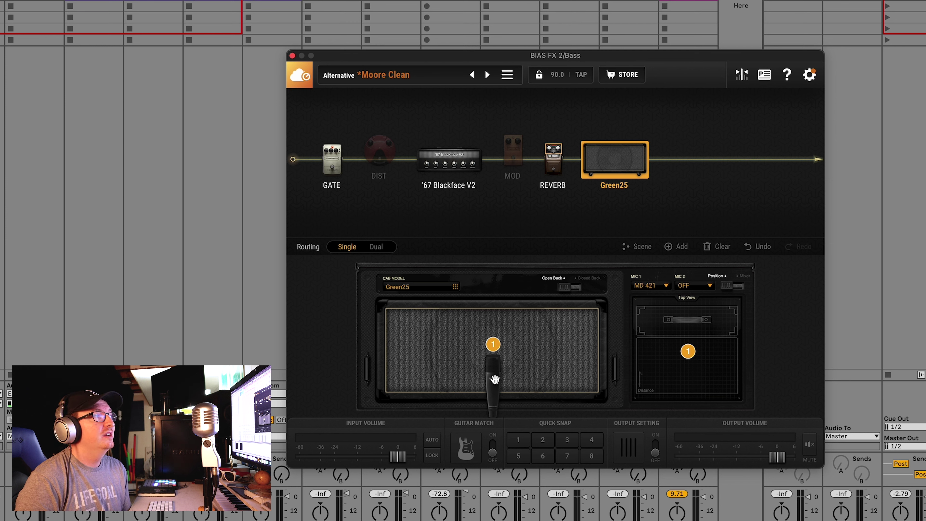
pyautogui.click(667, 288)
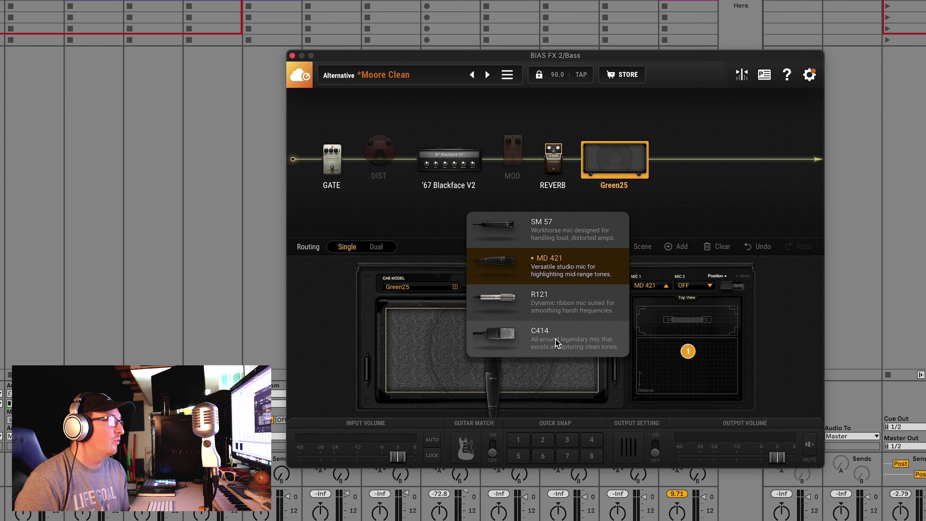
pyautogui.click(792, 334)
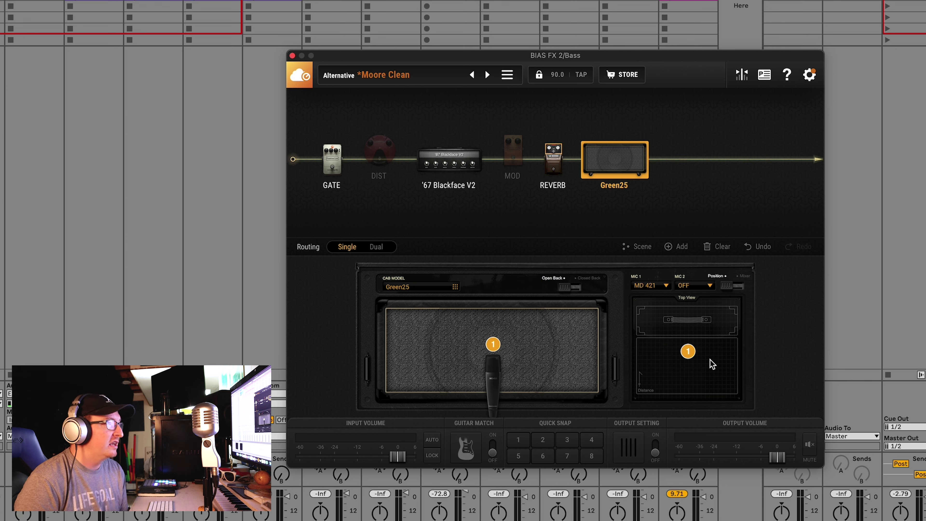
pyautogui.moveTo(688, 351)
pyautogui.mouseDown()
pyautogui.moveTo(689, 399)
pyautogui.moveTo(687, 335)
pyautogui.moveTo(689, 417)
pyautogui.mouseUp()
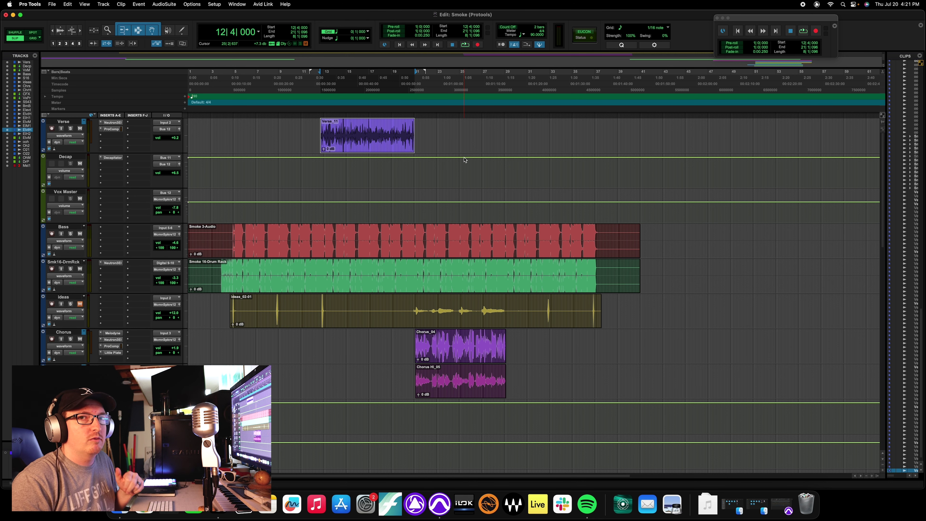
# - Scroll through the Smoke session's tracks in Pro Tools and start playback
pyautogui.scroll(-15, 459, 205)
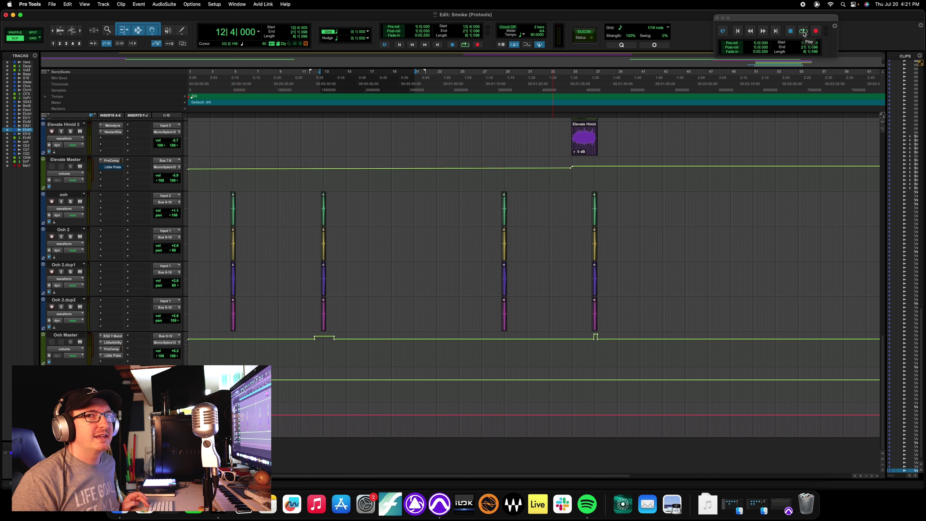
pyautogui.click(804, 32)
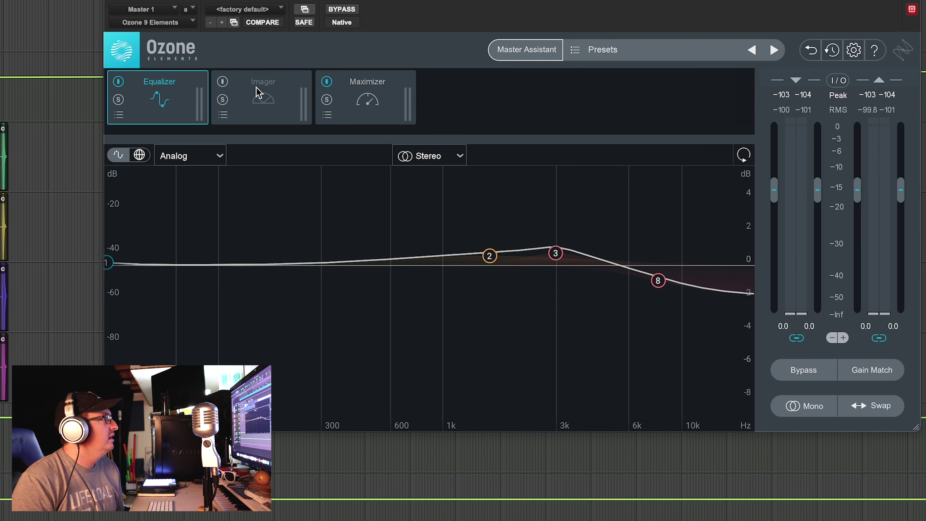
# - Switch on Ozone's Imager module and widen the stereo image to 40.0
pyautogui.click(268, 101)
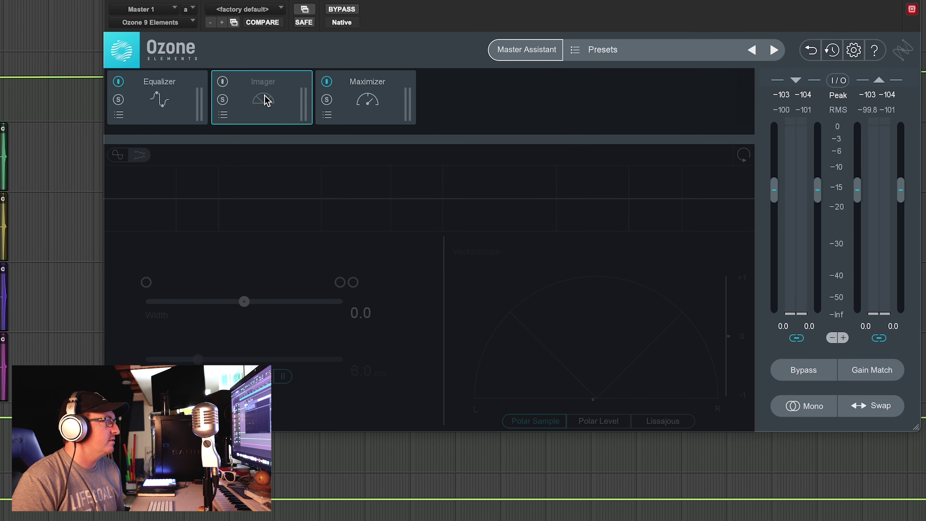
pyautogui.click(223, 81)
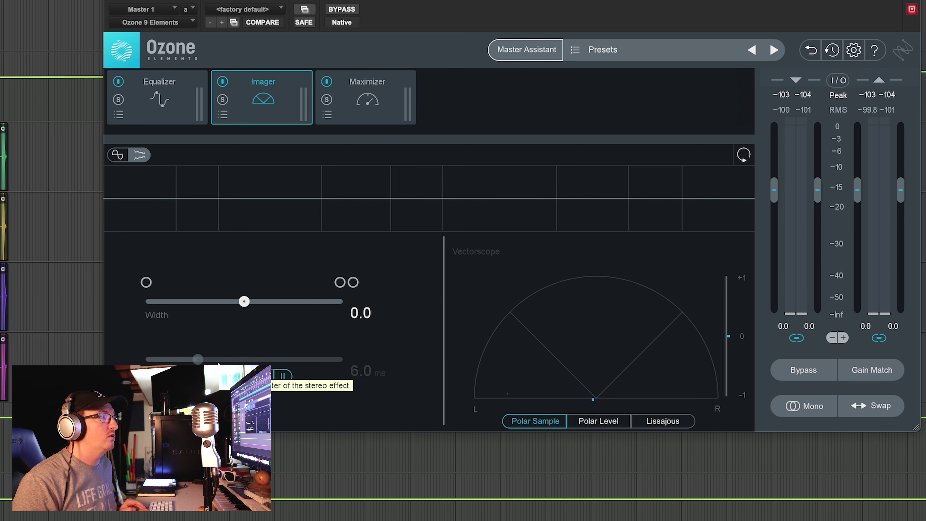
pyautogui.click(283, 301)
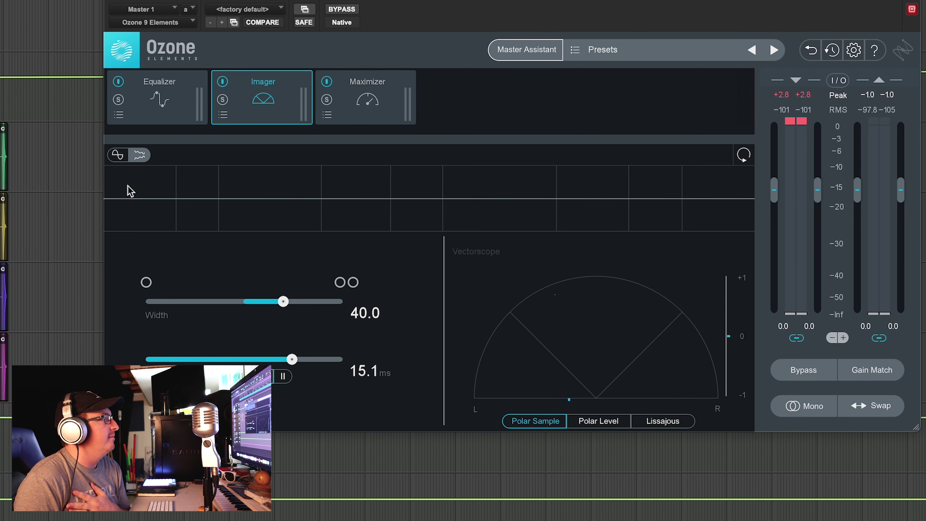
# - Watch the Imager's correlation trace and Stereo Spectrum view during playback, then stop
pyautogui.click(118, 155)
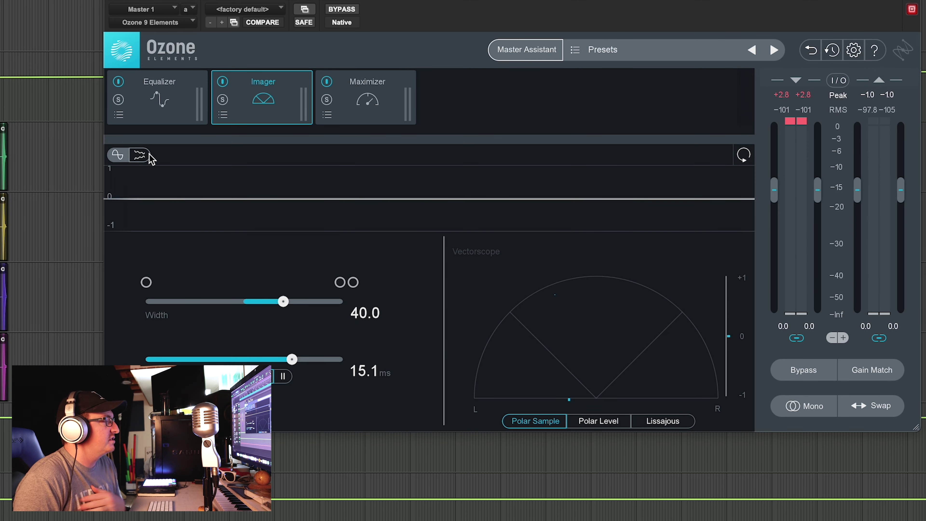
pyautogui.press('space')
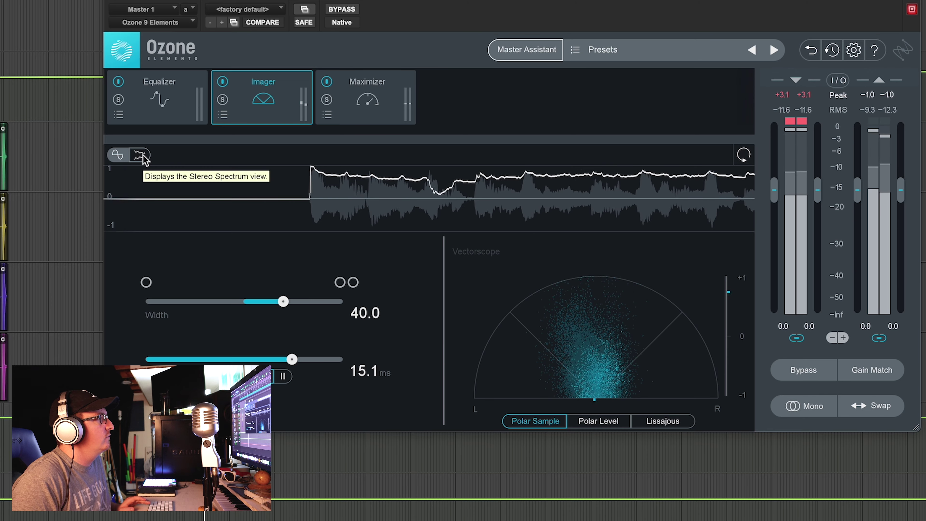
pyautogui.click(143, 156)
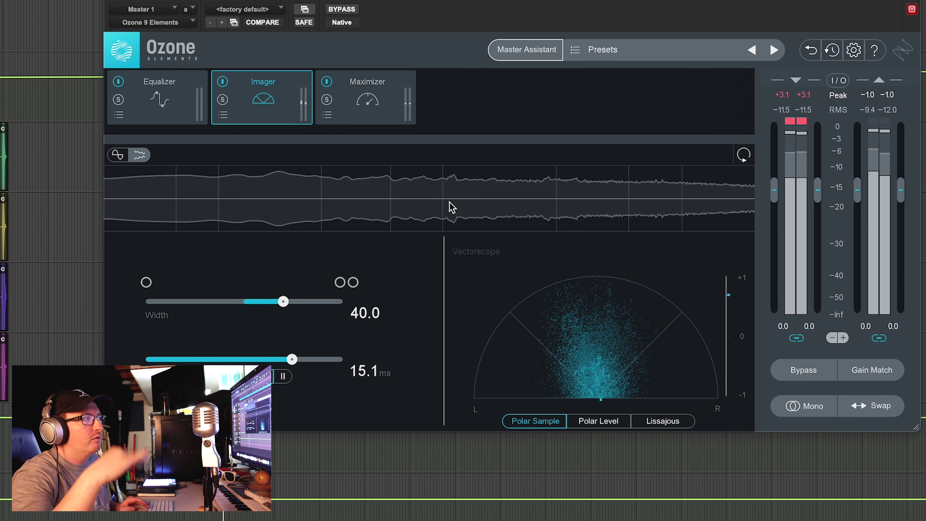
pyautogui.press('space')
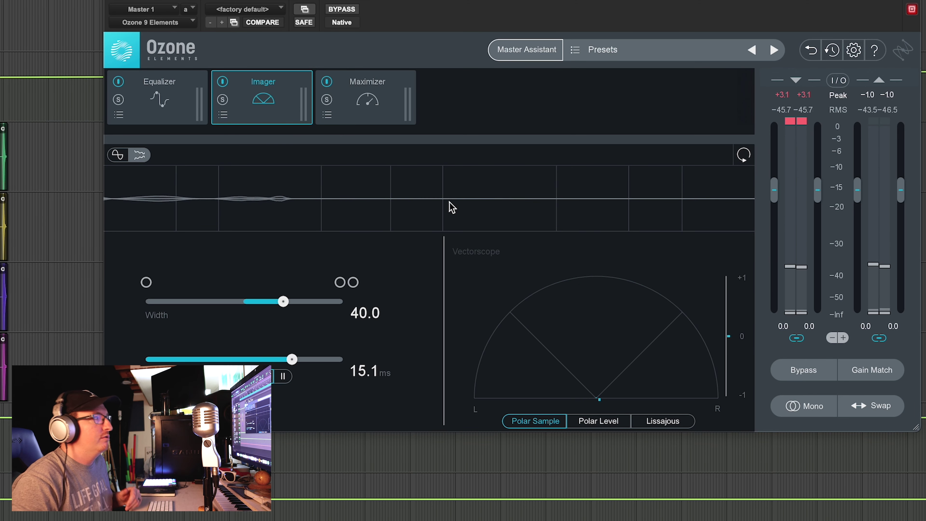
pyautogui.click(363, 100)
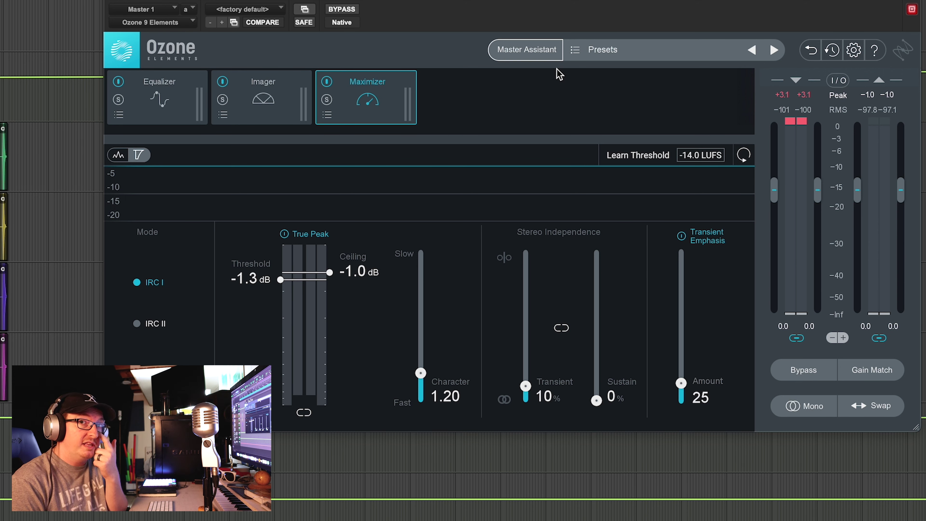
# - Run Master Assistant with High intensity for Streaming, accept it, and view the EQ curve
pyautogui.click(528, 53)
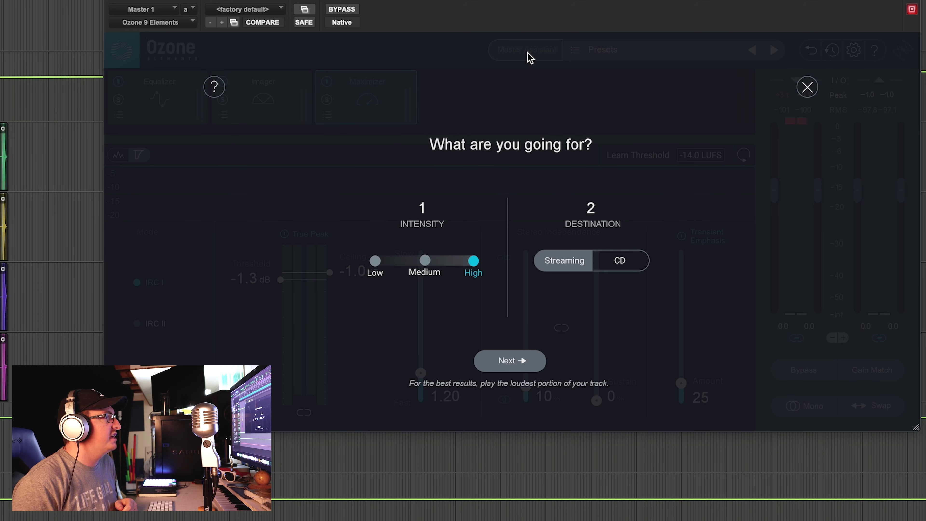
pyautogui.click(524, 361)
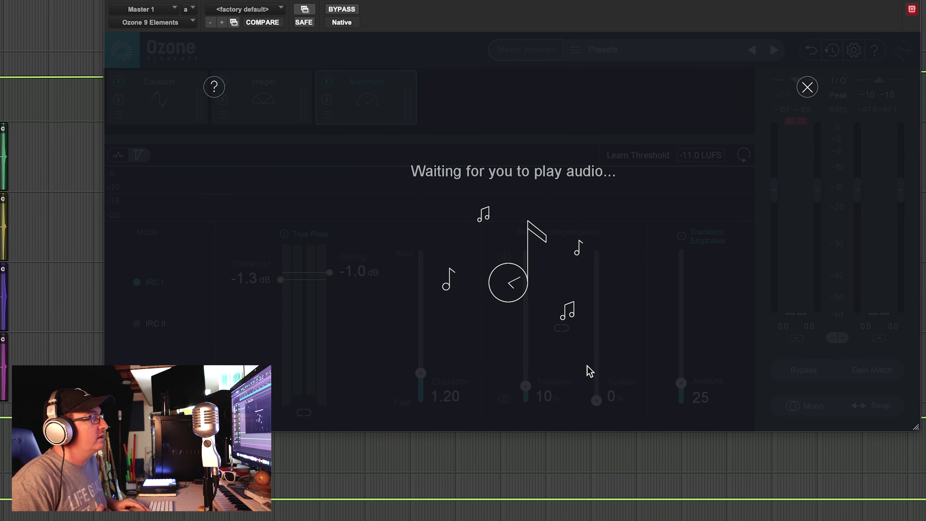
pyautogui.press('space')
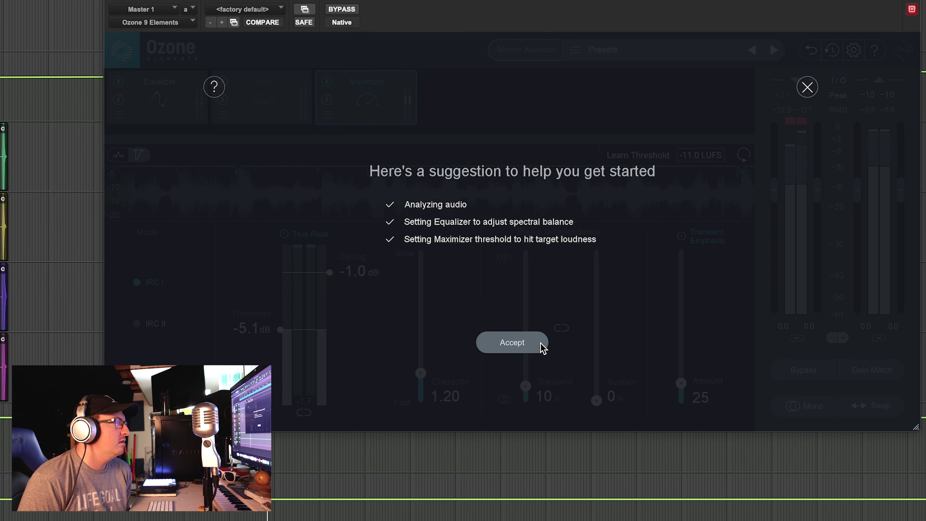
pyautogui.click(541, 343)
pyautogui.click(148, 88)
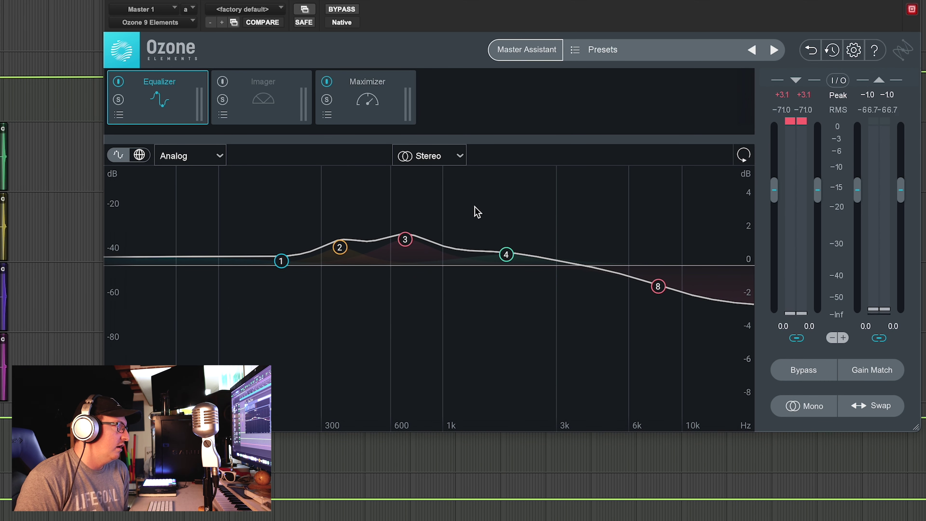
# - Review the Imager, the Maximizer's new threshold, and the Equalizer curve in Ozone
pyautogui.click(263, 98)
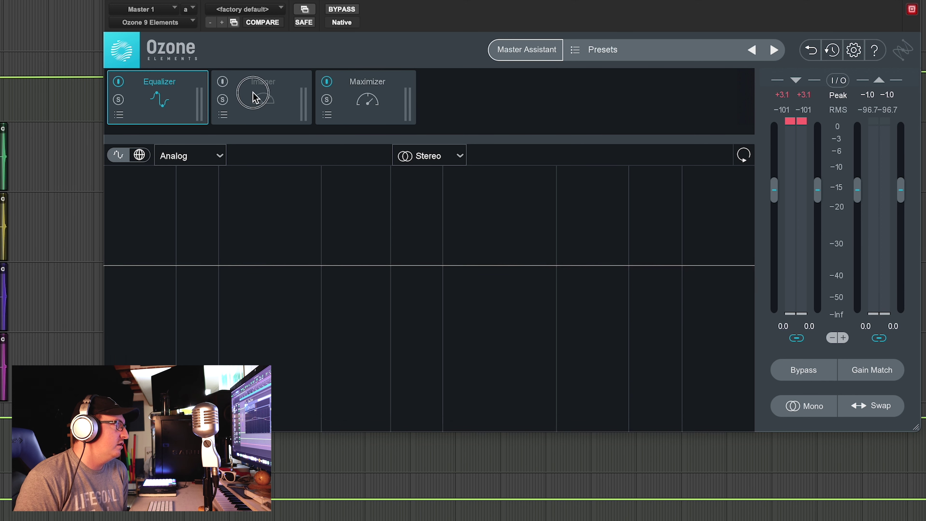
pyautogui.click(365, 102)
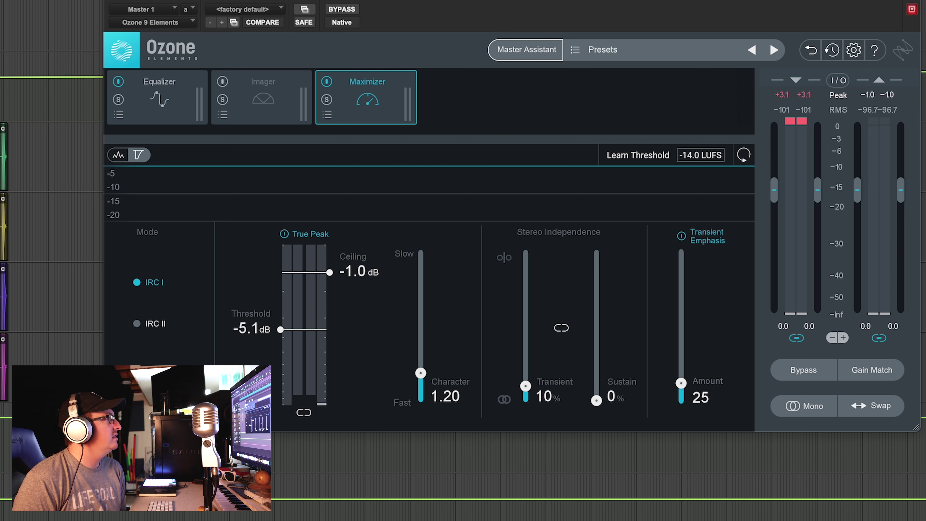
pyautogui.click(159, 96)
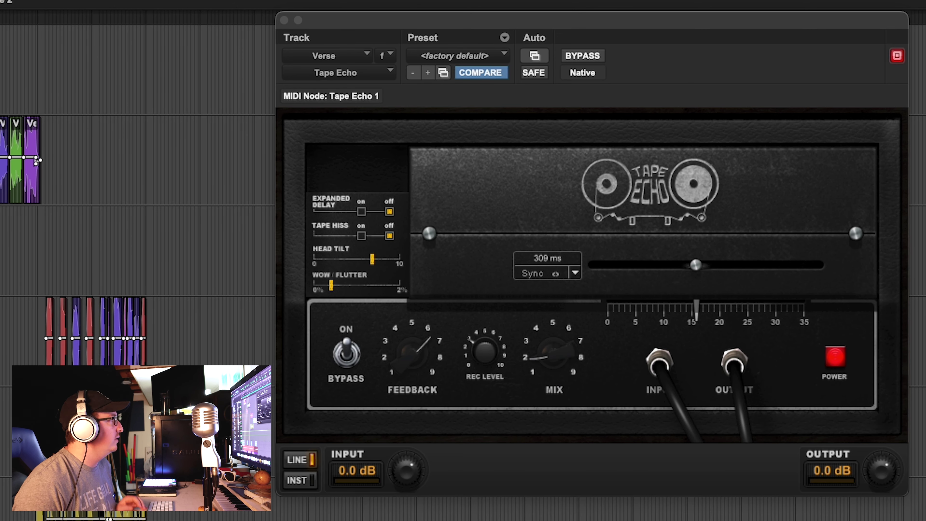
pyautogui.hotkey('ctrl', 'b')
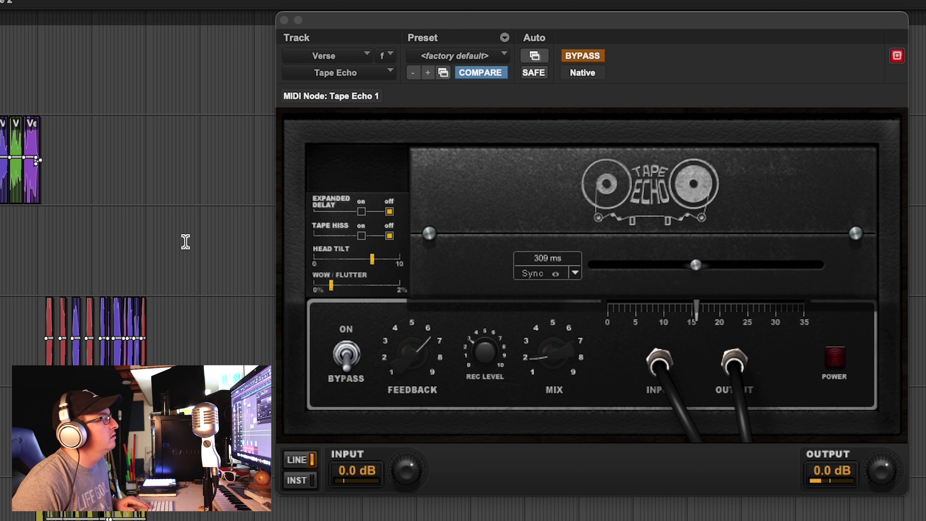
pyautogui.click(576, 60)
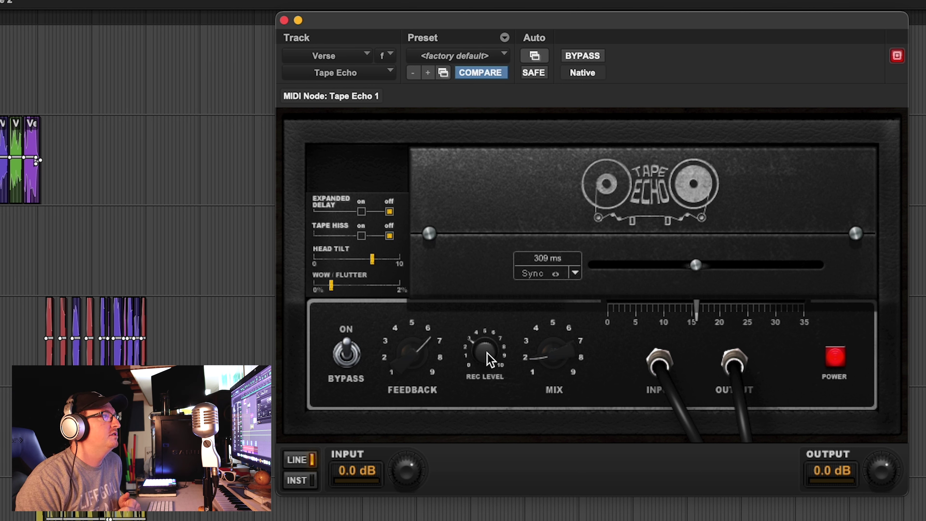
# - Raise the Tape Echo record level to about 7.8, then settle it at 3.1
pyautogui.moveTo(473, 355); pyautogui.dragTo(473, 284)
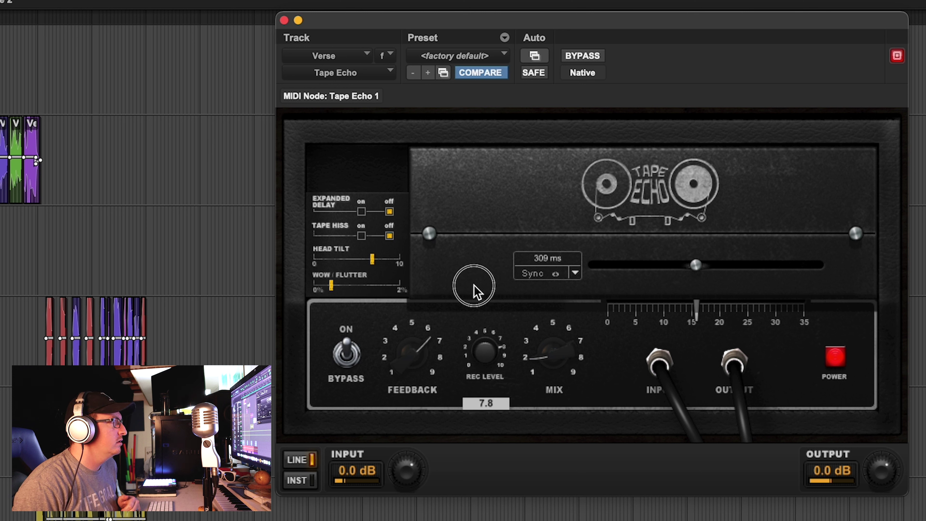
pyautogui.moveTo(474, 286); pyautogui.dragTo(474, 340)
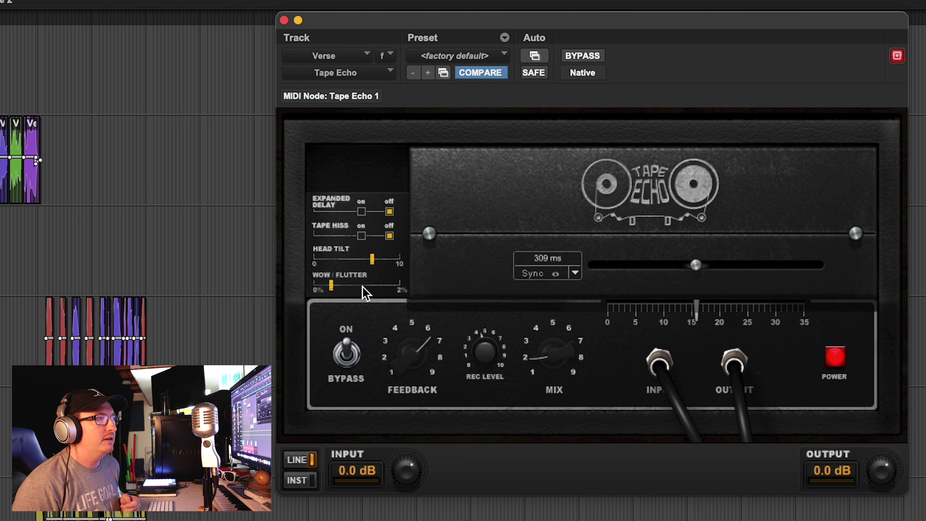
# - Push the Verse Tape Echo's wow/flutter all the way to 2%
pyautogui.moveTo(364, 291); pyautogui.dragTo(401, 288)
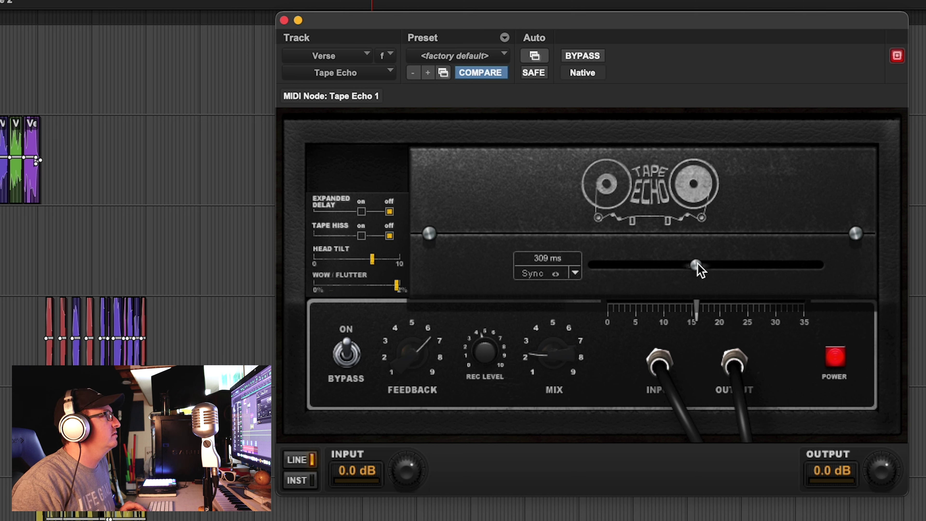
# - Sweep the Tape Echo delay up to 600 ms, down to about 300, and settle at 309 ms
pyautogui.moveTo(700, 270); pyautogui.dragTo(855, 274)
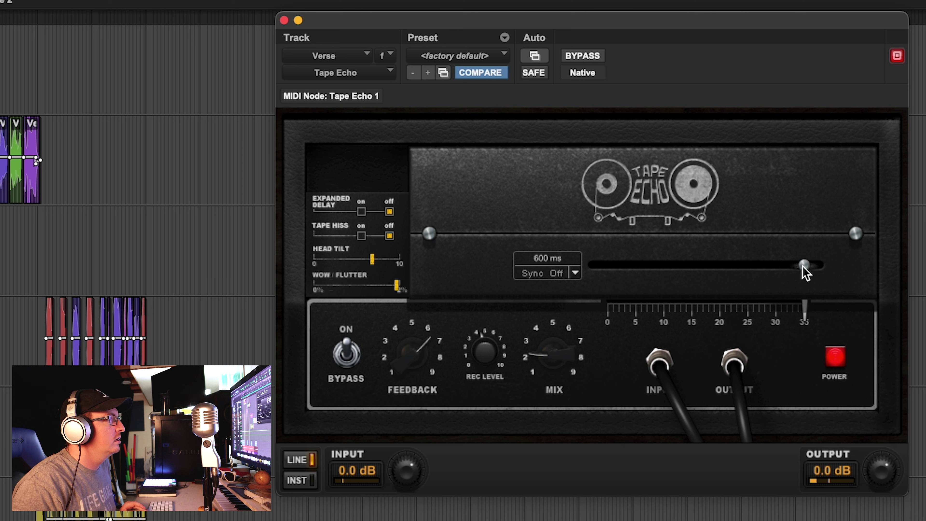
pyautogui.moveTo(804, 269); pyautogui.dragTo(623, 273)
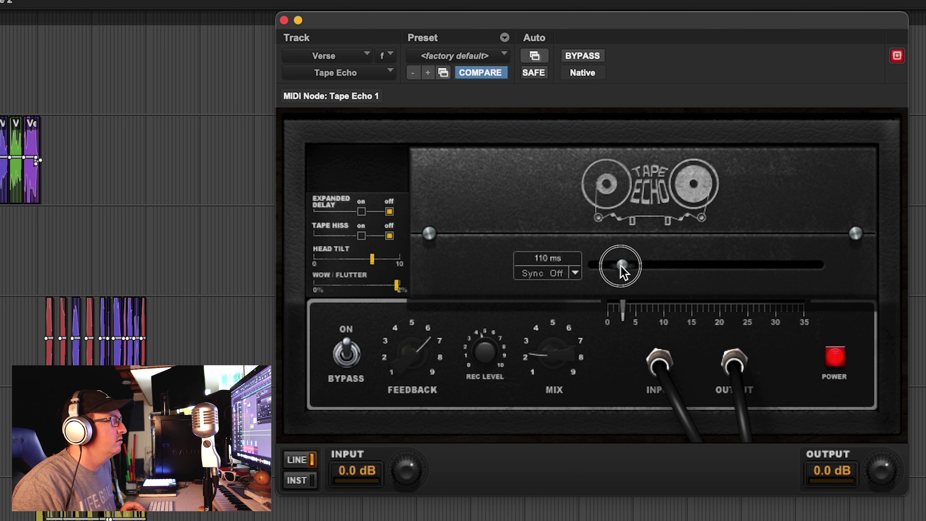
pyautogui.moveTo(622, 266); pyautogui.dragTo(694, 267)
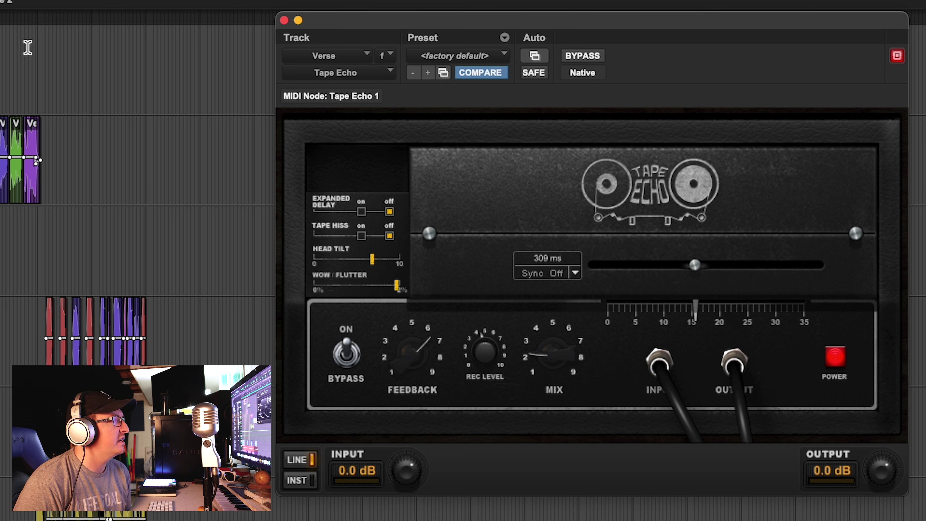
# - Sync the Tape Echo to an eighth note, audition it, then try a sixteenth-note (155 ms) setting
pyautogui.click(579, 274)
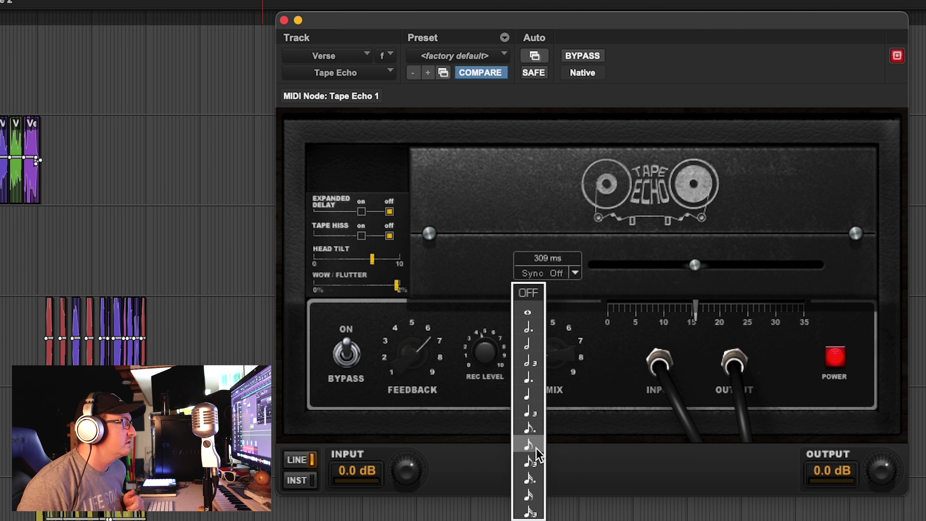
pyautogui.click(528, 444)
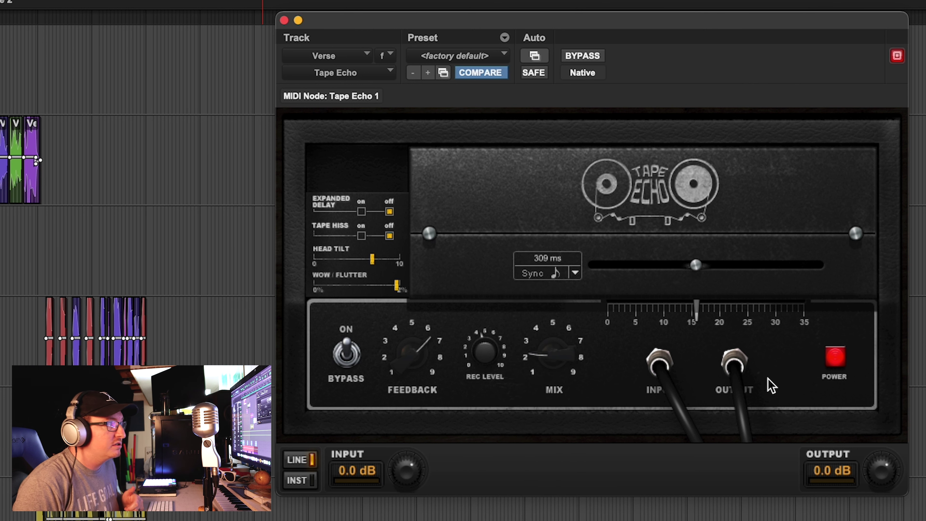
pyautogui.press('space')
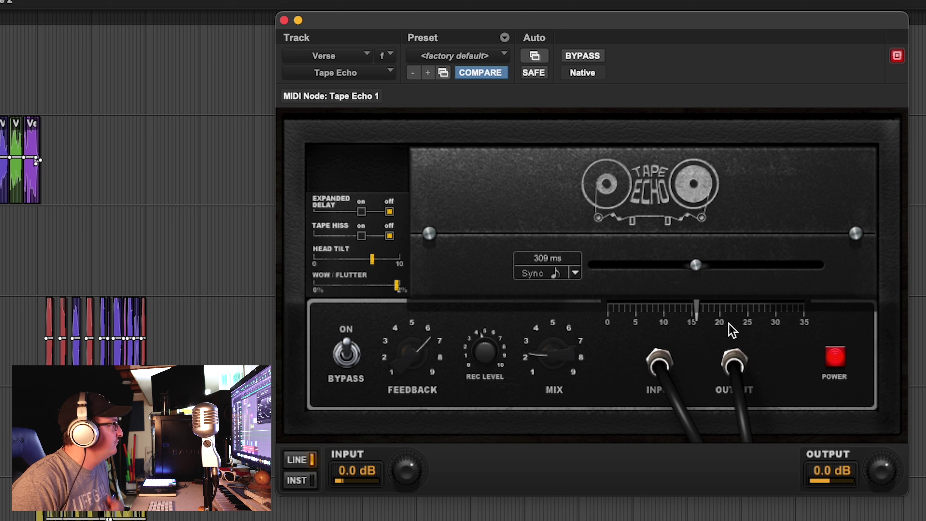
pyautogui.click(575, 274)
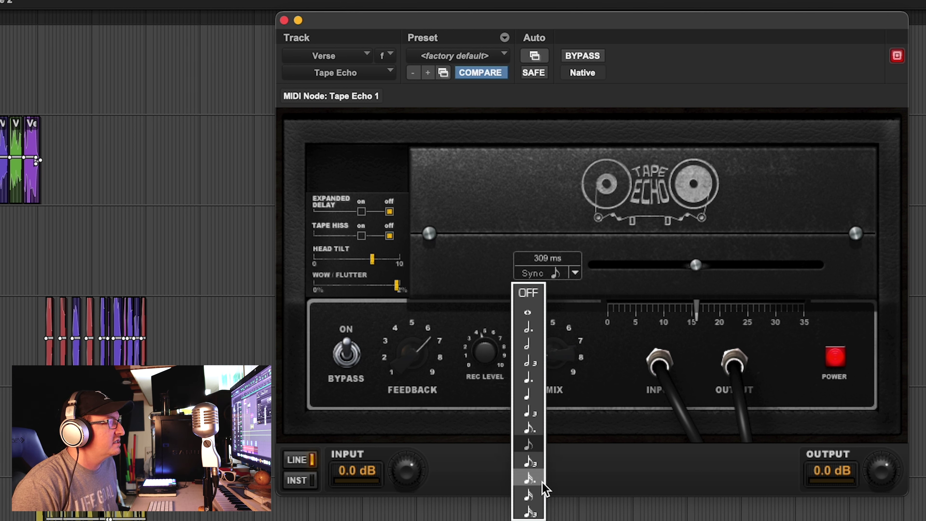
pyautogui.click(529, 495)
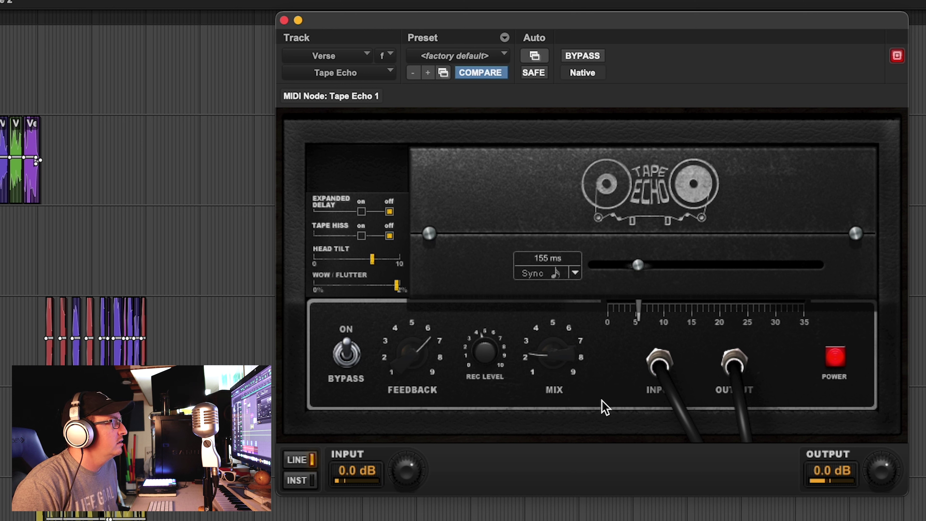
pyautogui.click(575, 276)
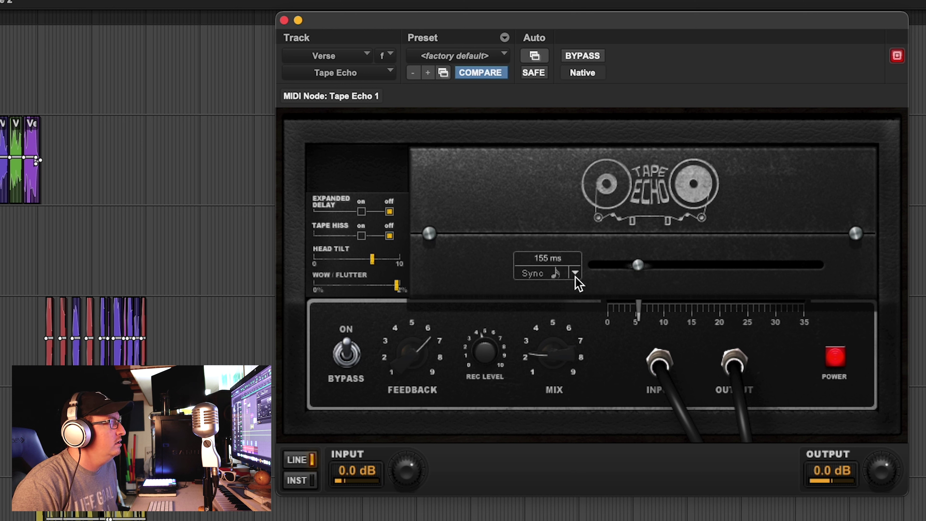
pyautogui.click(547, 352)
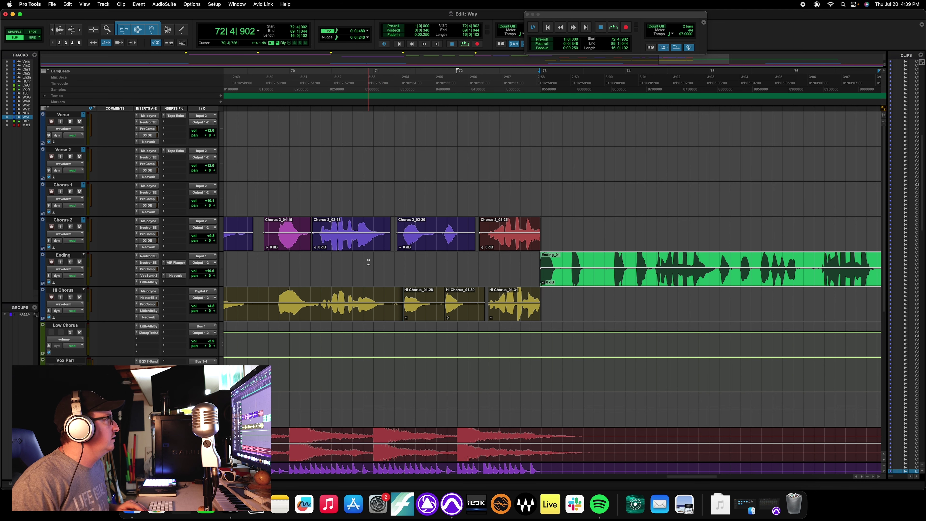
# - Play the session from bar 67 on the Ending track, then stop
pyautogui.hscroll(-10, 338, 261)
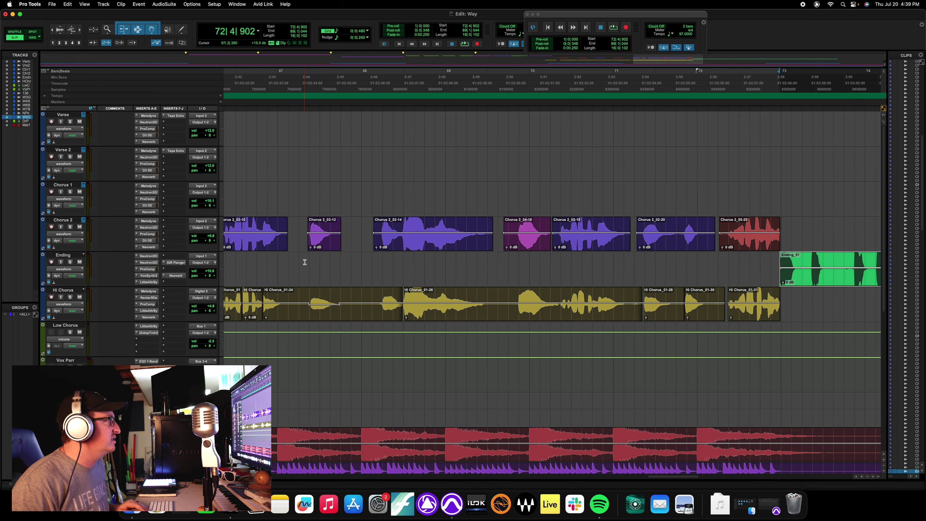
pyautogui.click(304, 261)
pyautogui.press('space')
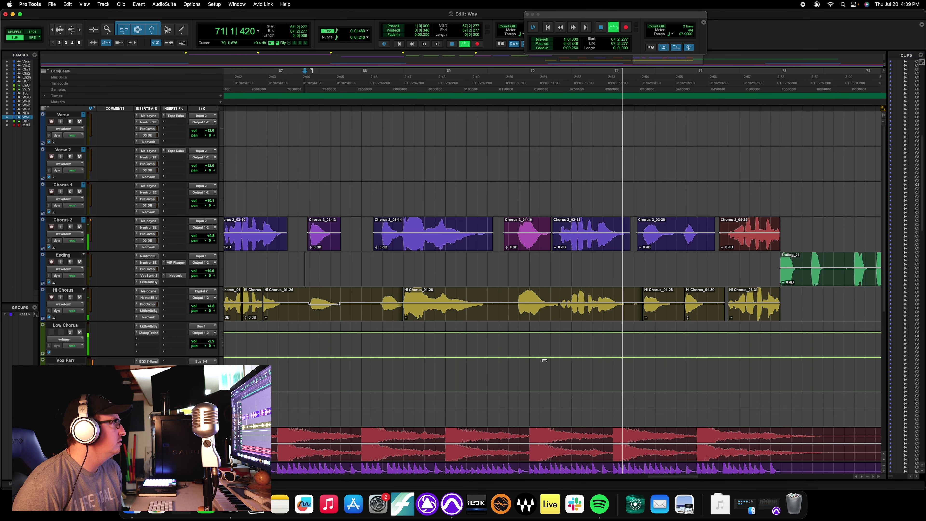
pyautogui.hscroll(3, 591, 365)
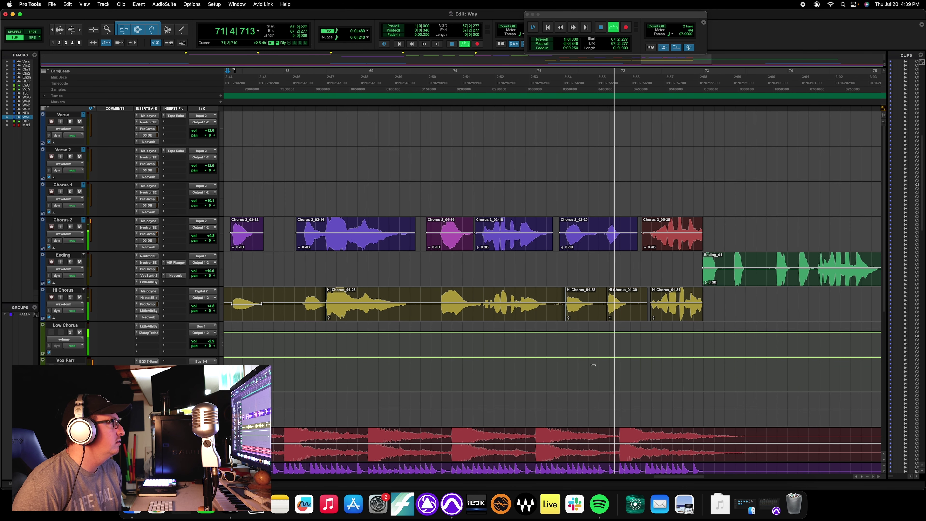
pyautogui.hscroll(5, 594, 364)
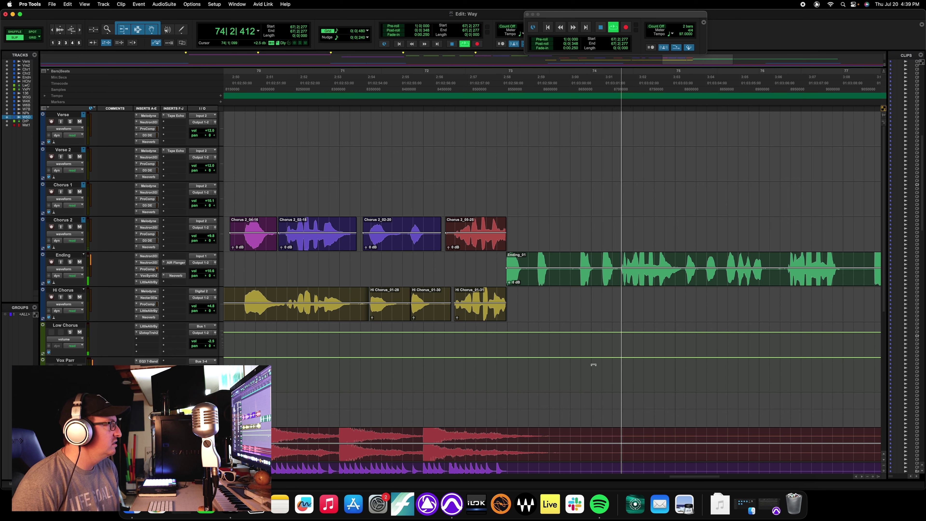
pyautogui.hscroll(1, 593, 364)
pyautogui.hscroll(4, 593, 365)
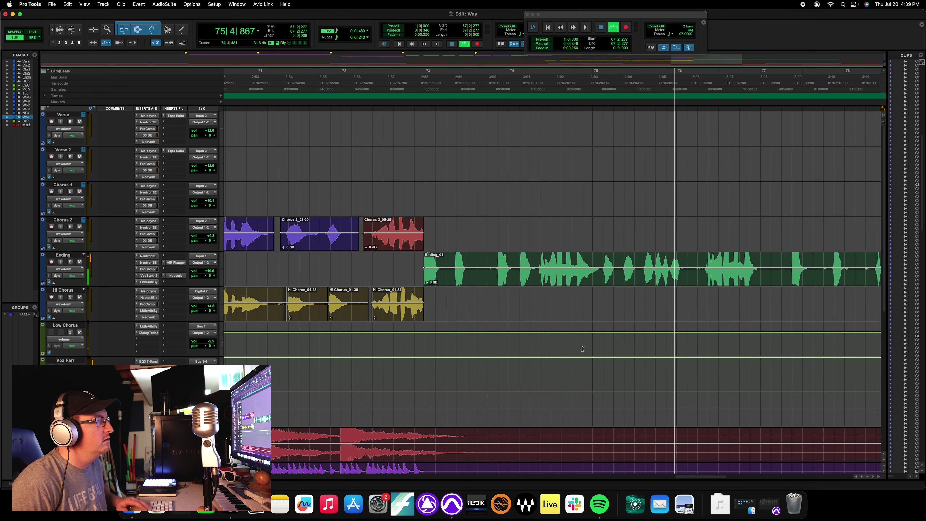
pyautogui.press('space')
# - Play Ending_01 from bar 72, bypass AIR Flanger and Neoverb, and restart playback
pyautogui.click(559, 280)
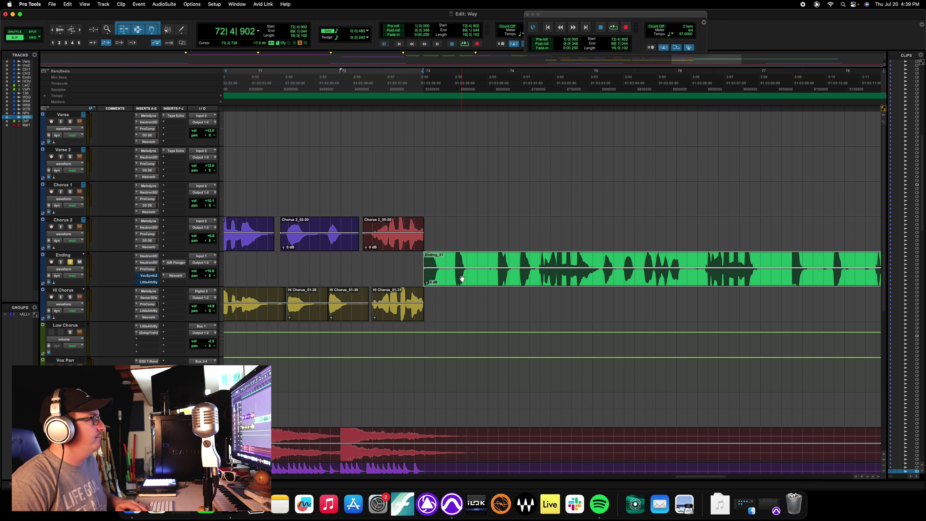
pyautogui.press('space')
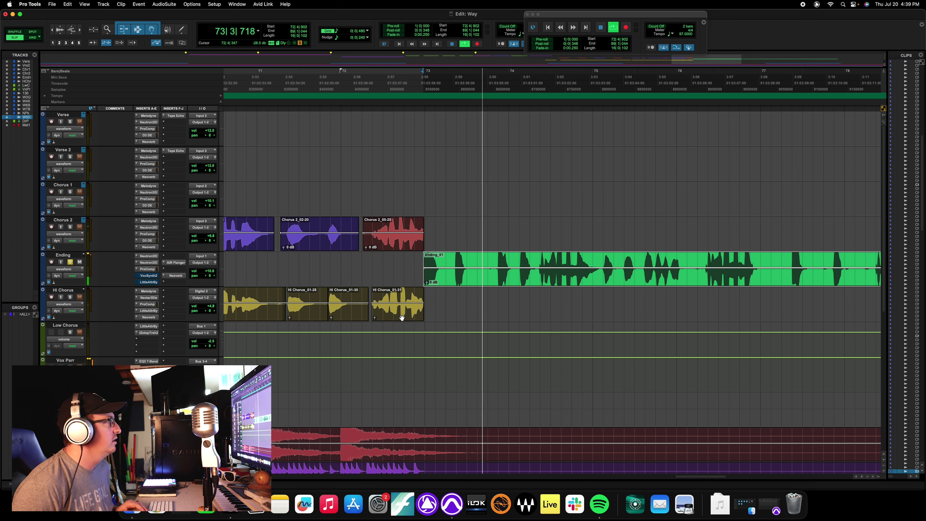
pyautogui.keyDown('super'); pyautogui.click(175, 263); pyautogui.keyUp('super')
pyautogui.keyDown('super'); pyautogui.click(176, 275); pyautogui.keyUp('super')
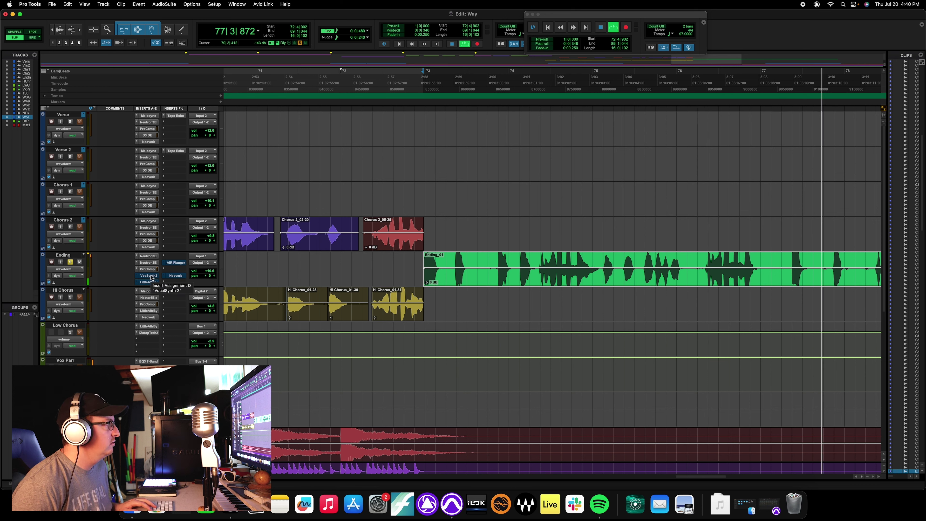
pyautogui.press('space')
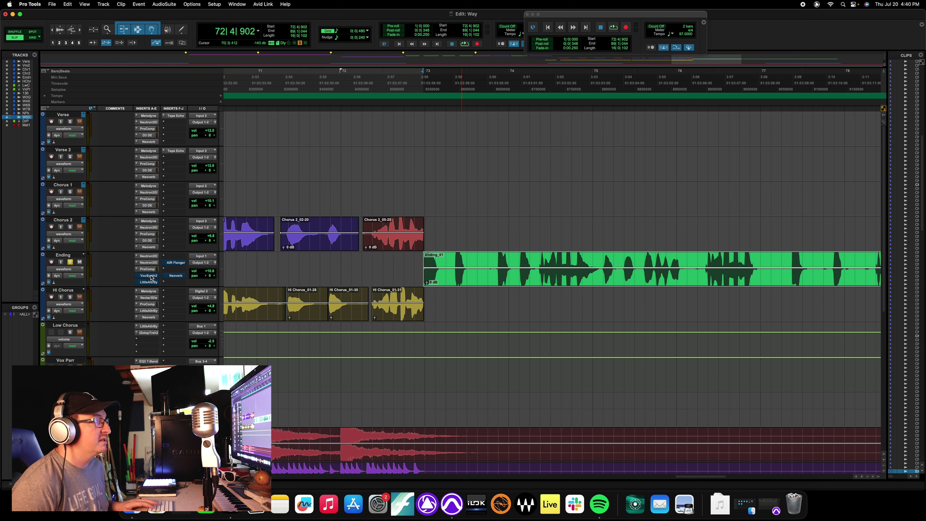
pyautogui.press('space')
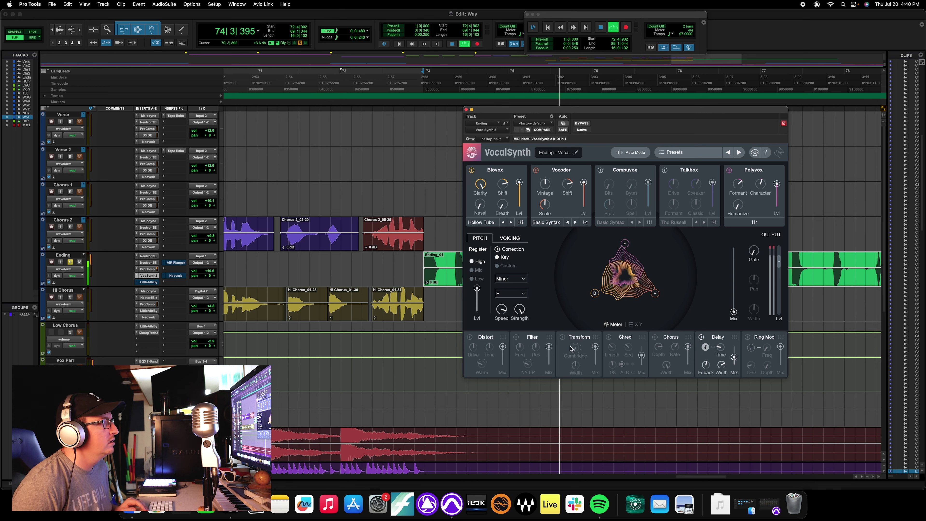
# - Raise the VocalSynth 2 Mix to about 12 during playback, then stop
pyautogui.moveTo(734, 311); pyautogui.dragTo(734, 311)
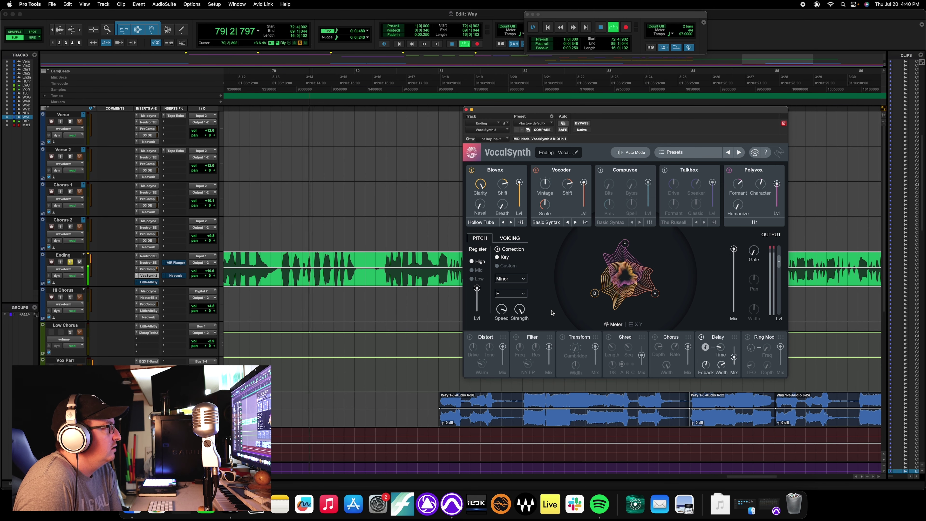
pyautogui.press('space')
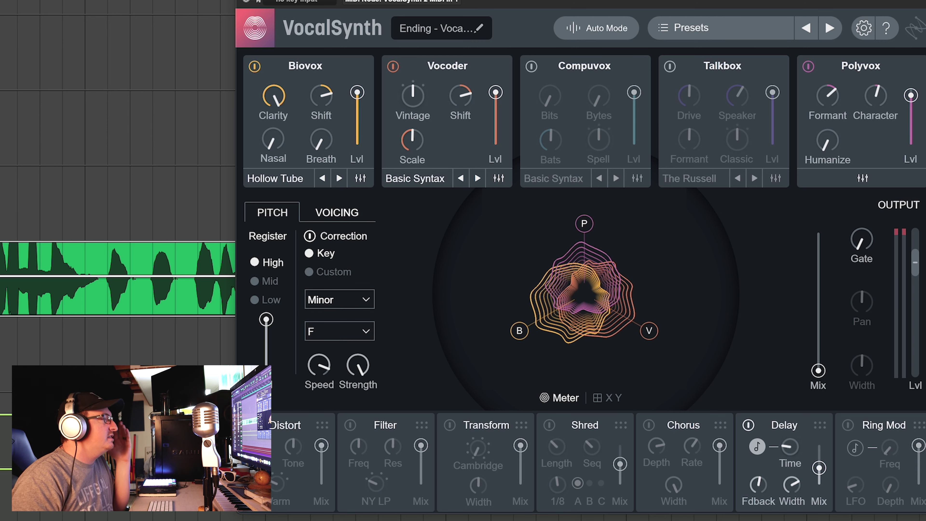
# - Move the VocalSynth 2 window left and toggle Compuvox and Talkbox on, then off again
pyautogui.moveTo(547, 3); pyautogui.dragTo(300, 0)
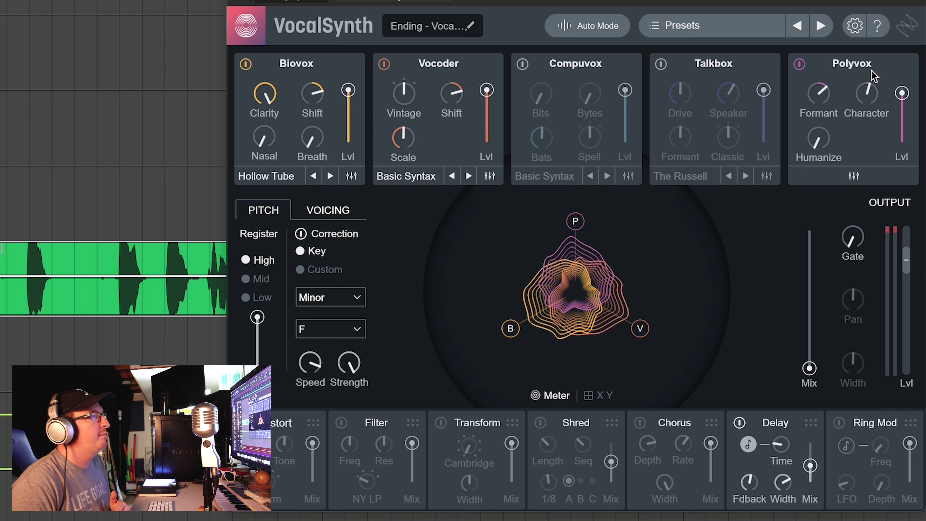
pyautogui.click(522, 64)
pyautogui.click(661, 64)
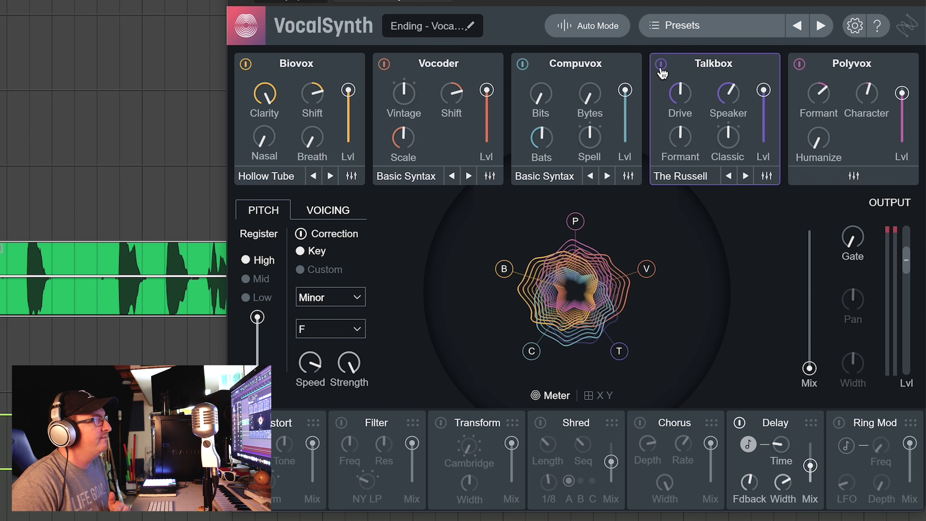
pyautogui.click(522, 64)
pyautogui.click(660, 65)
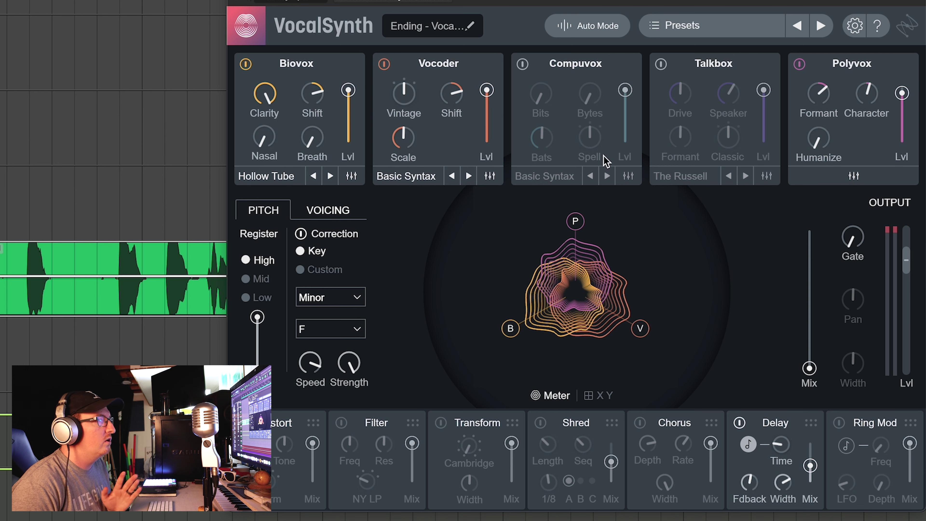
pyautogui.moveTo(350, 98)
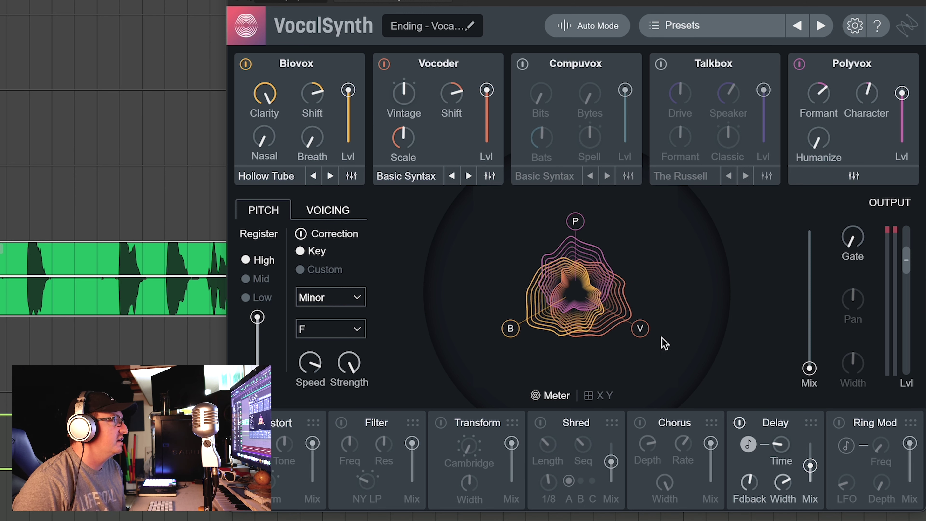
# - Dip and restore the Vocoder level, then raise the output Gate threshold from -80 to -76
pyautogui.moveTo(640, 337); pyautogui.dragTo(659, 334)
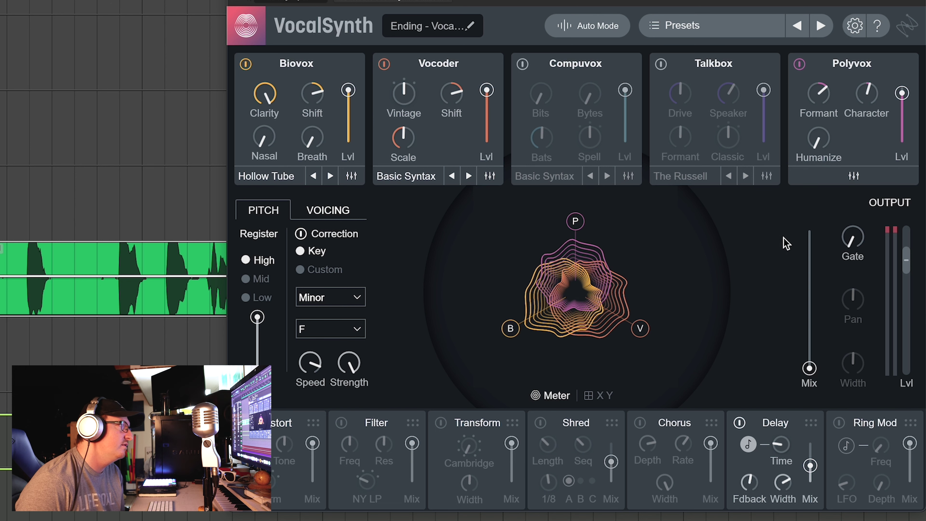
pyautogui.moveTo(853, 241)
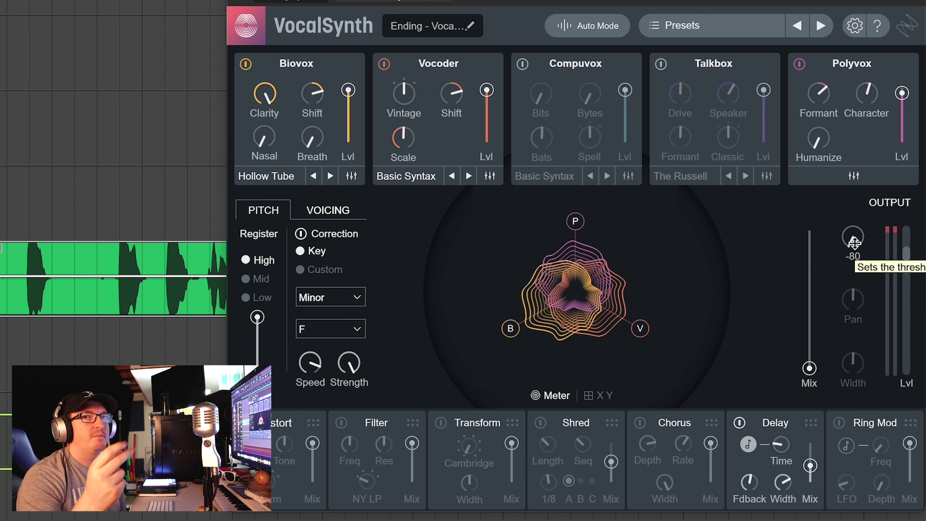
pyautogui.moveTo(854, 242); pyautogui.dragTo(844, 161)
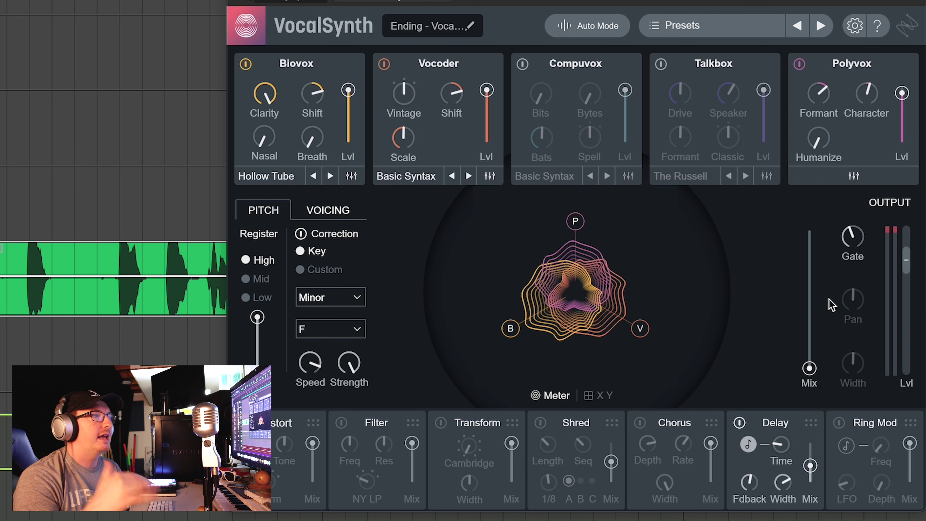